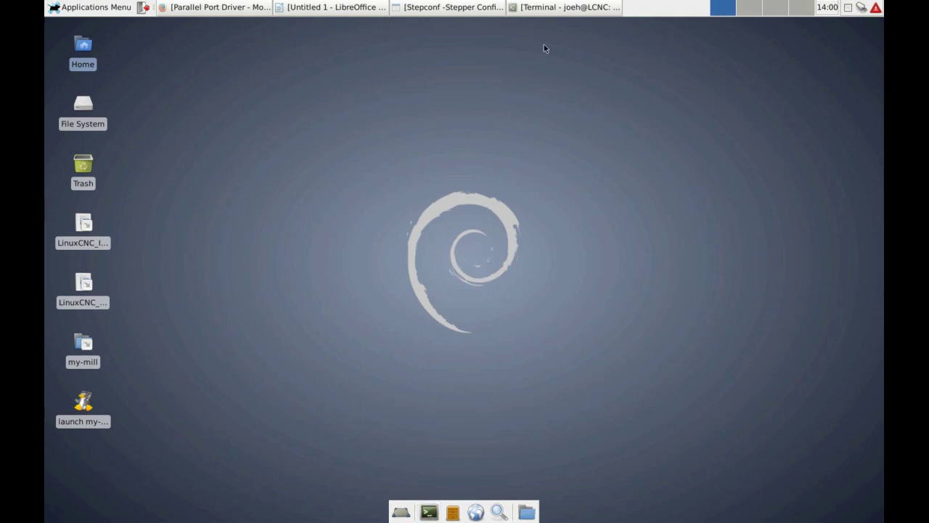
Check the parport base addresses 0378 and 1100 in the terminal, then review the Writer register notes
click(549, 8)
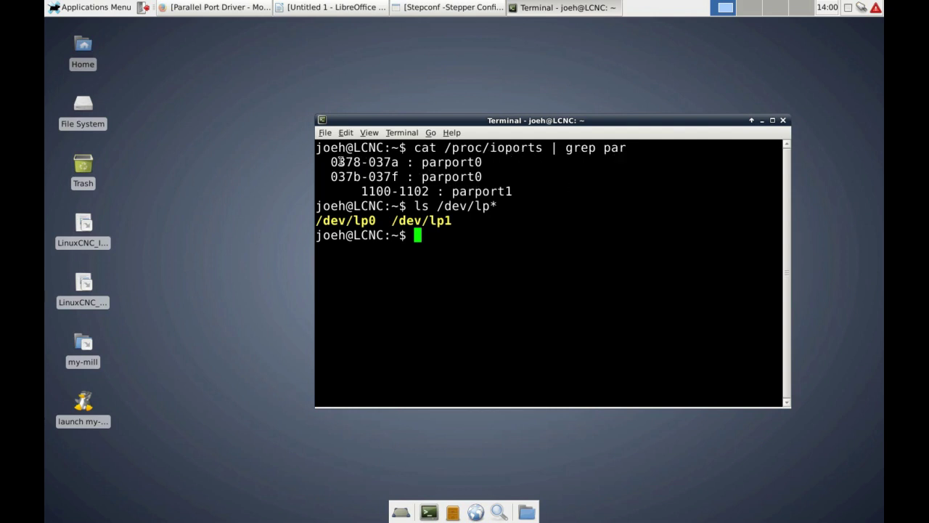
drag(331, 161, 361, 162)
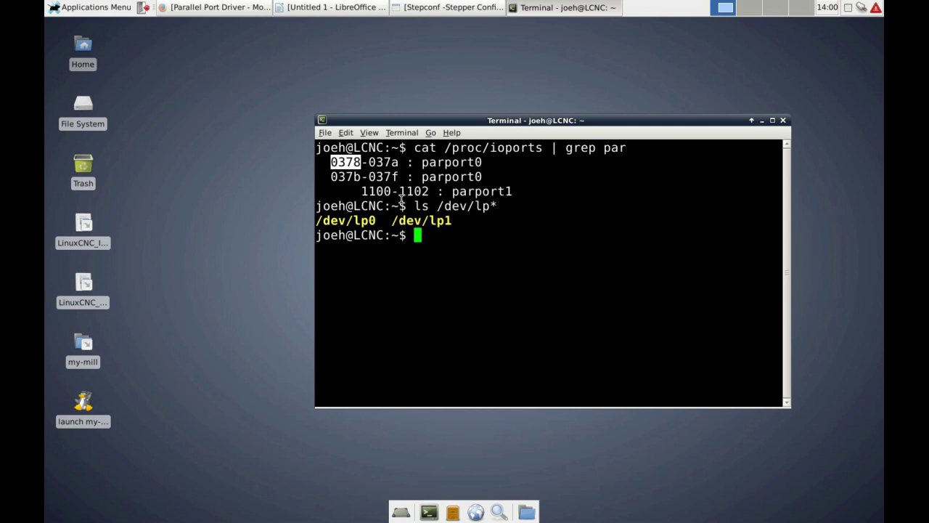
drag(361, 191, 393, 191)
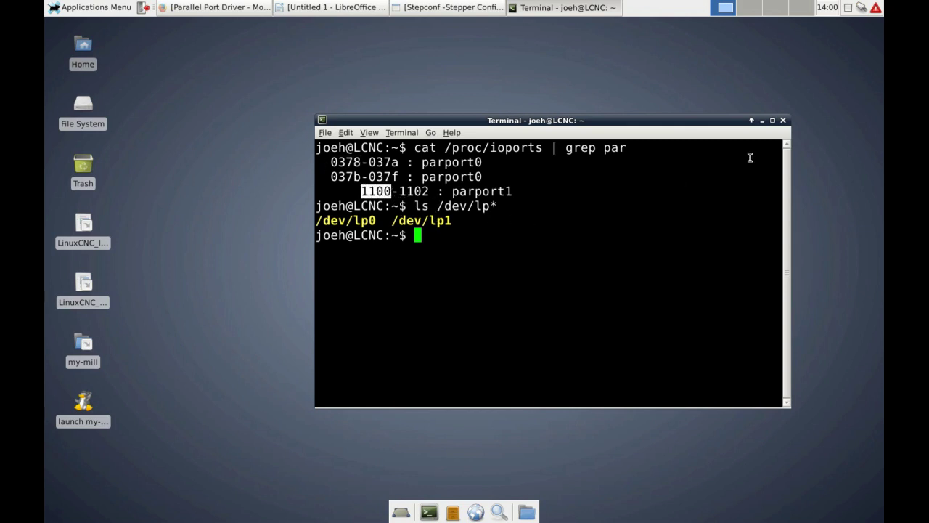
click(762, 121)
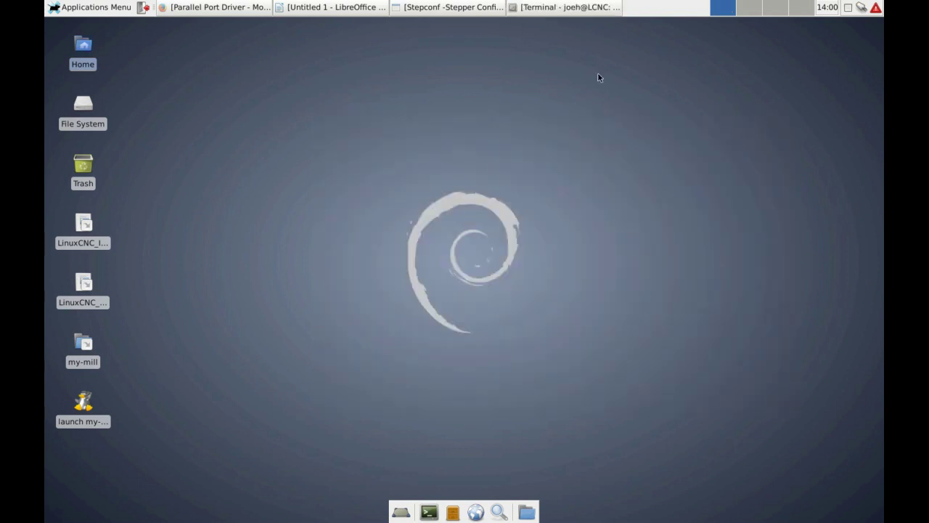
click(340, 8)
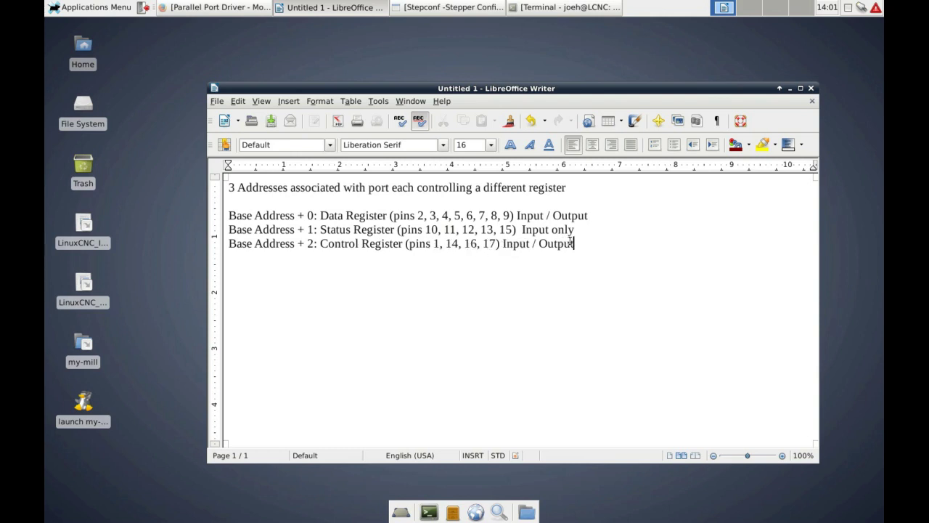
click(790, 88)
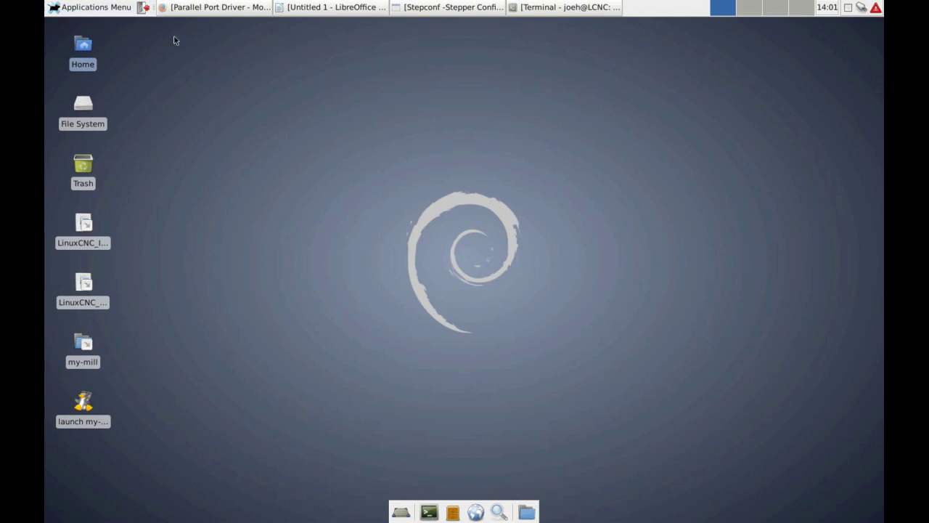
View Stepconf's Parallel Port 1 and 2 pin pages, then cancel and discard the changes
click(421, 9)
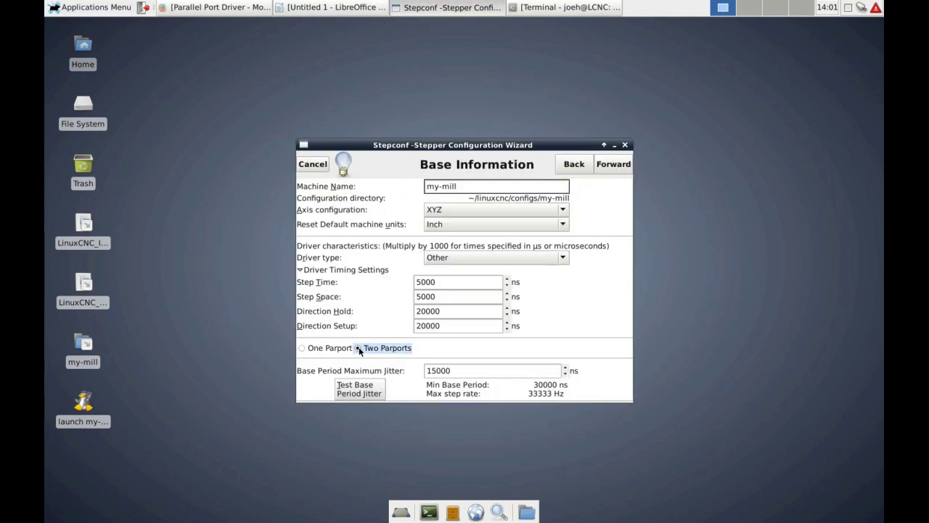
click(613, 164)
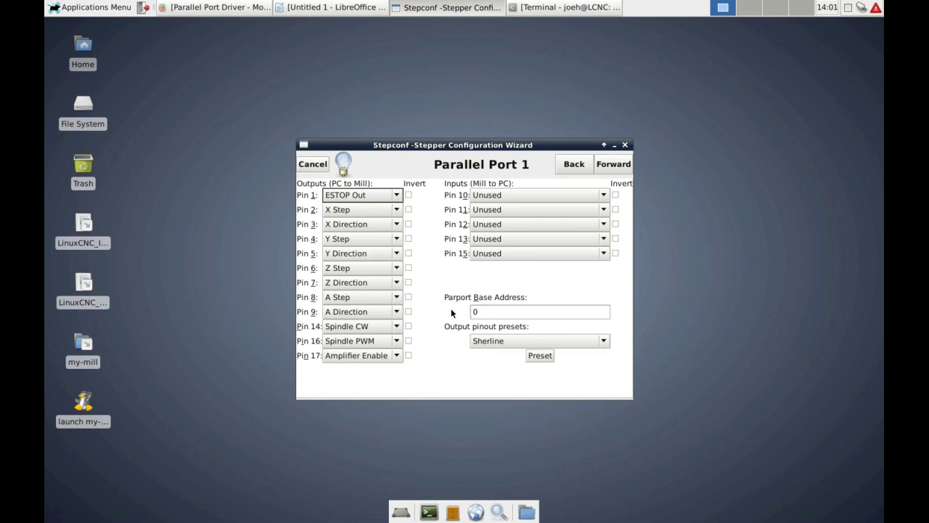
click(614, 167)
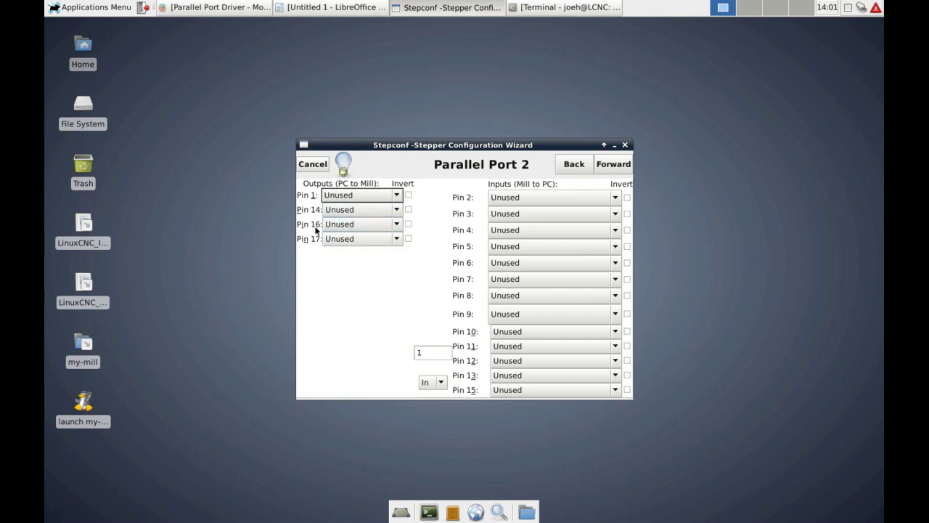
click(573, 164)
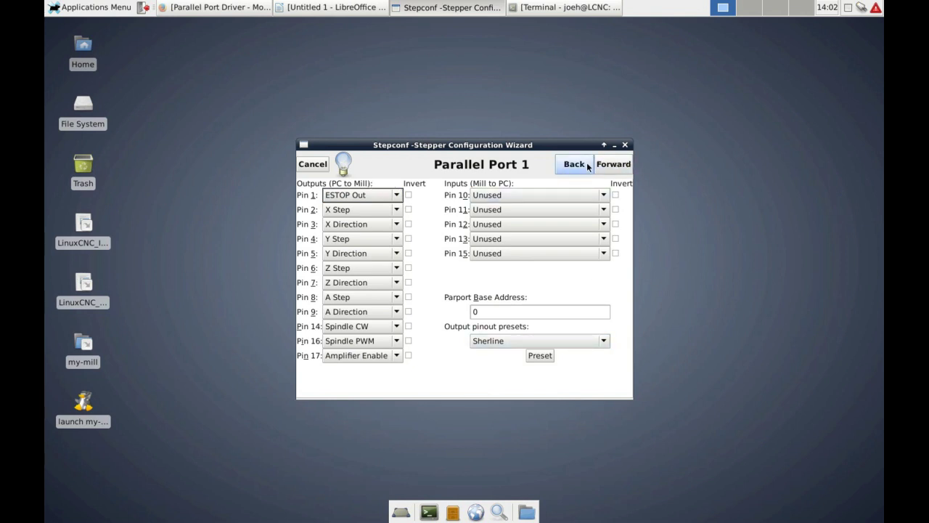
click(314, 166)
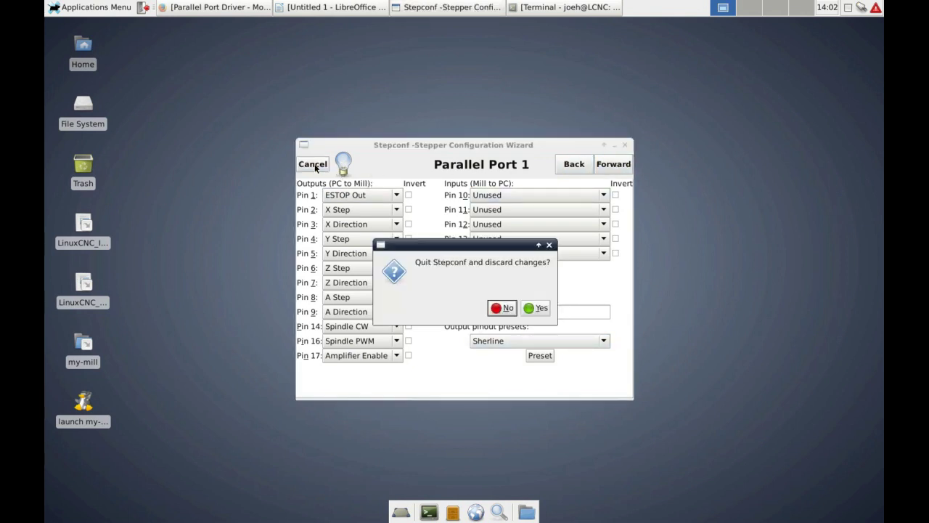
click(541, 307)
Launch the my-mill LinuxCNC configuration, maximize AXIS, and show the Manual Toolchanger window
double_click(93, 418)
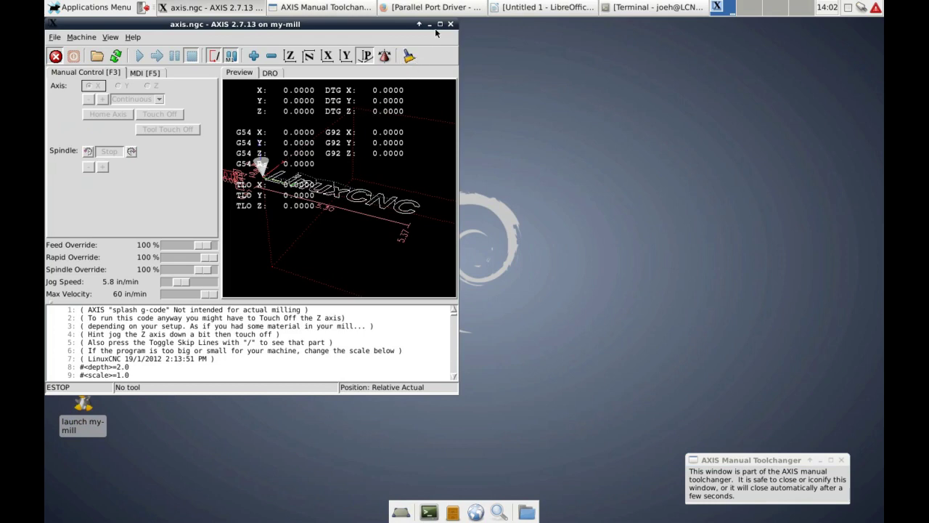
click(439, 24)
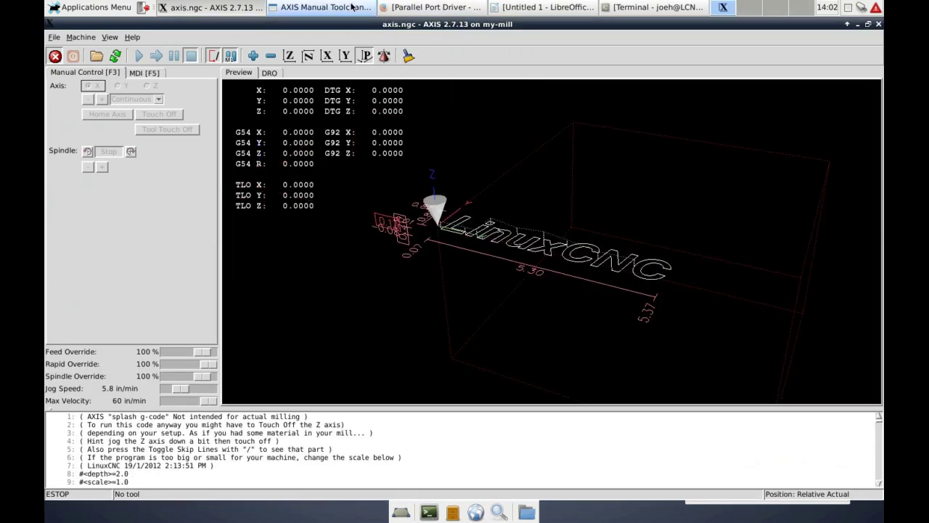
click(305, 8)
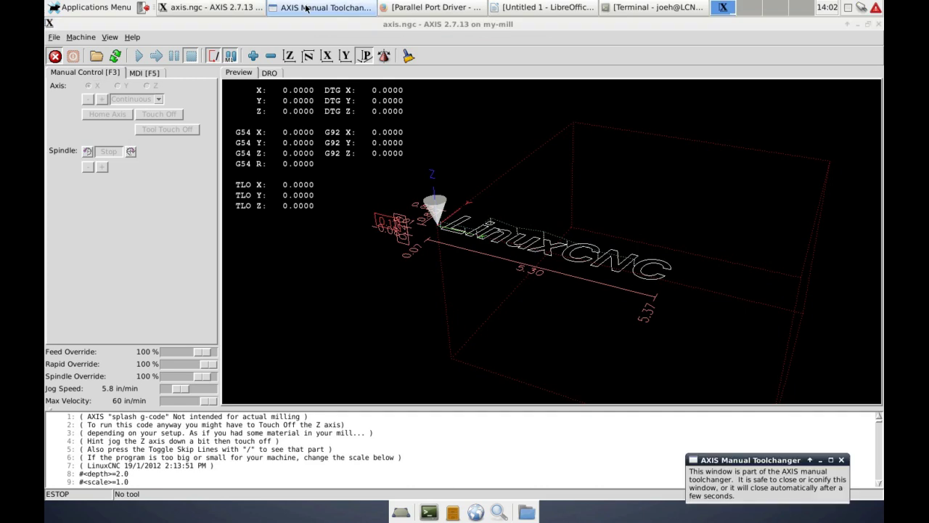
In Firefox, look over the LinuxCNC documentation index tab
click(463, 16)
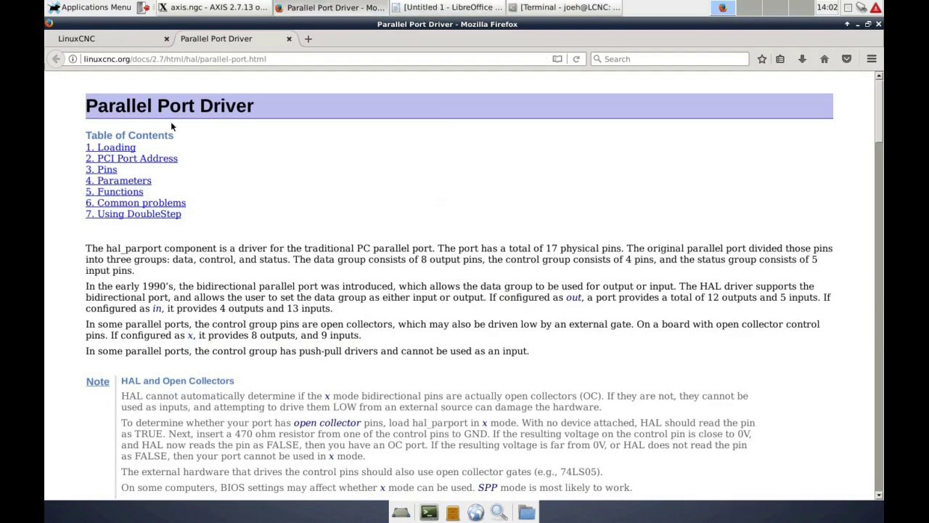
key(ctrl+Tab)
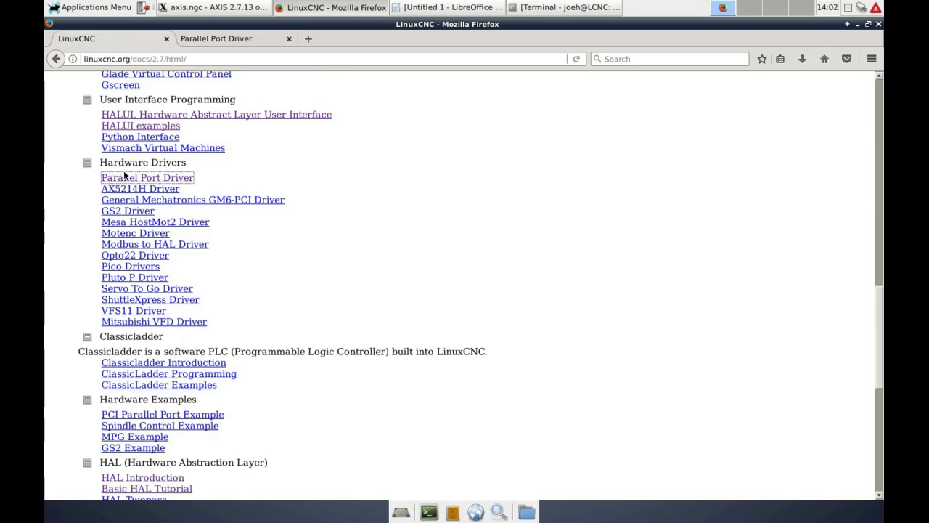
scroll(317, 196, up, 5)
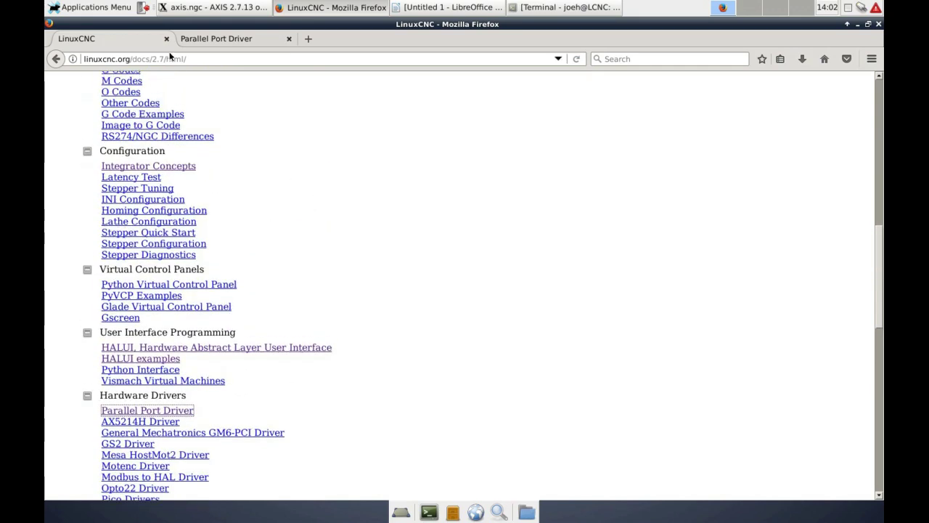
scroll(290, 190, down, 4)
scroll(305, 192, down, 1)
scroll(305, 192, down, 1)
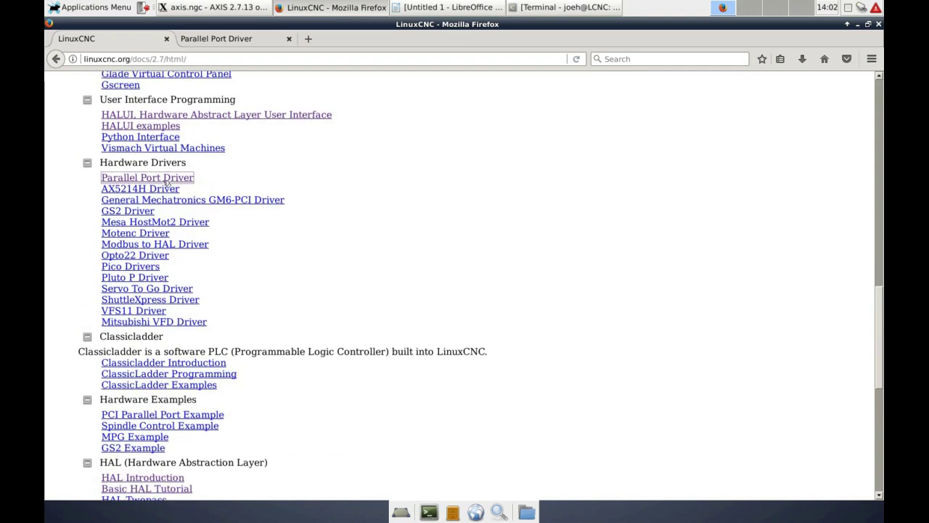
Return to the Parallel Port Driver page and scroll down to the Table 1 pin direction table
click(245, 38)
scroll(428, 230, down, 3)
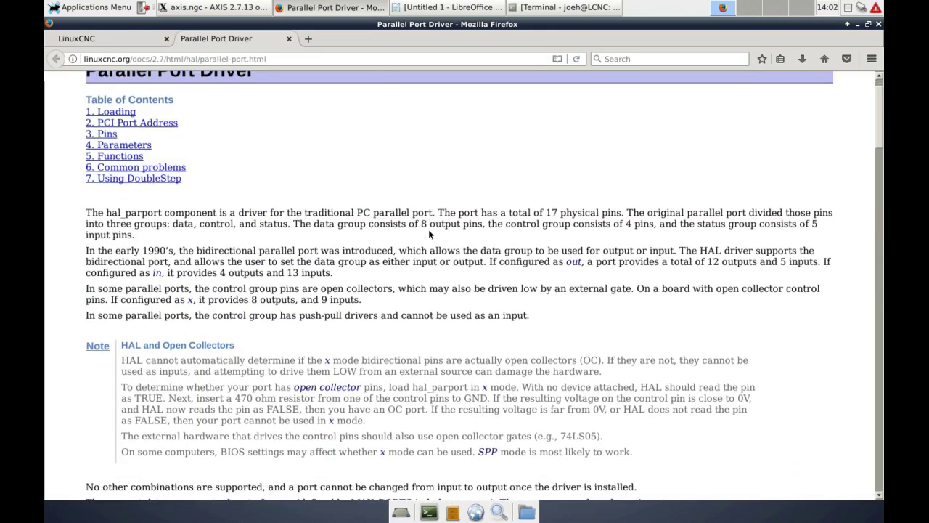
scroll(432, 232, down, 2)
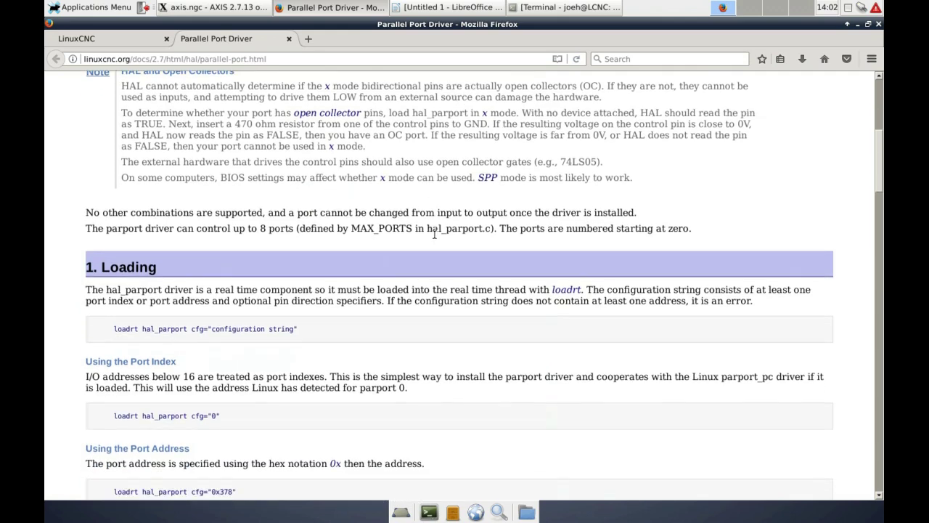
scroll(433, 234, up, 1)
scroll(434, 236, down, 2)
scroll(440, 241, down, 3)
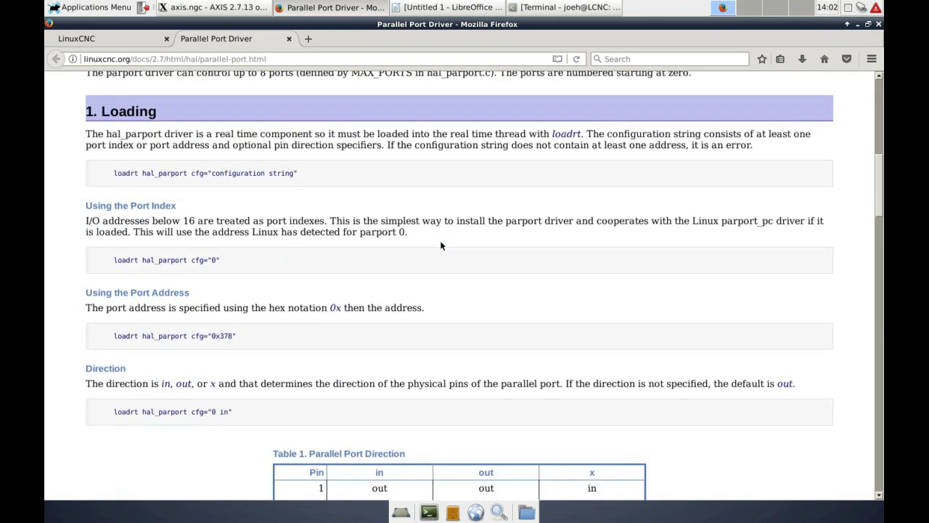
scroll(442, 246, up, 1)
scroll(450, 244, down, 2)
scroll(455, 240, down, 2)
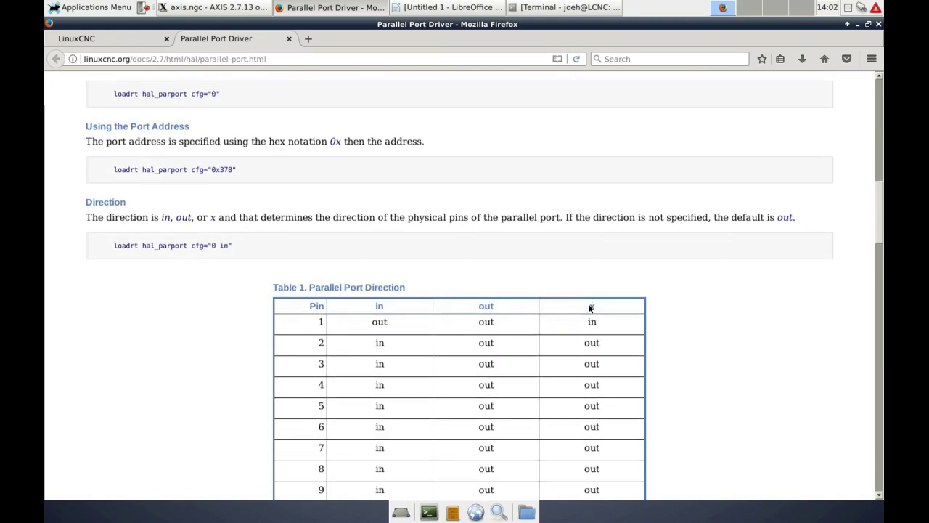
scroll(714, 268, down, 5)
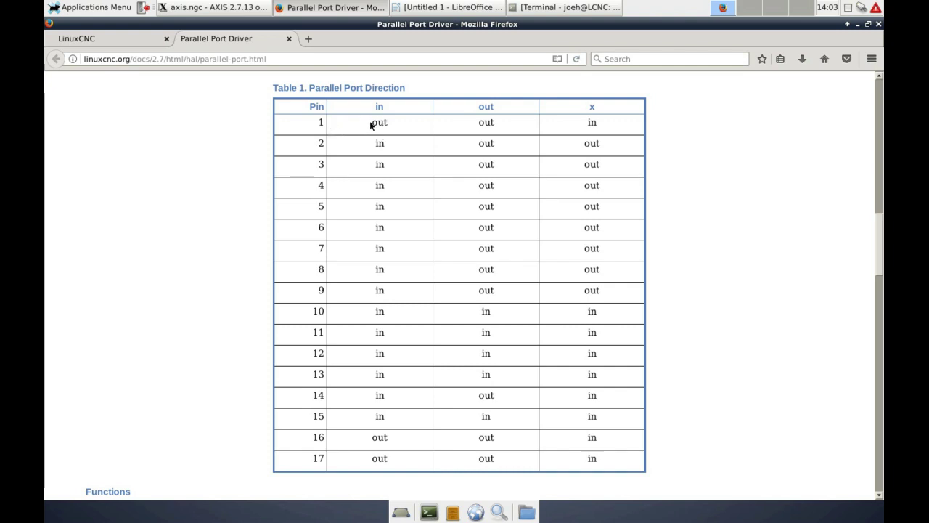
drag(370, 124, 391, 120)
drag(371, 395, 395, 392)
mouse_move(372, 437)
mouse_down()
mouse_move(400, 443)
mouse_move(398, 465)
mouse_up()
drag(370, 396, 386, 393)
drag(477, 123, 506, 127)
click(474, 396)
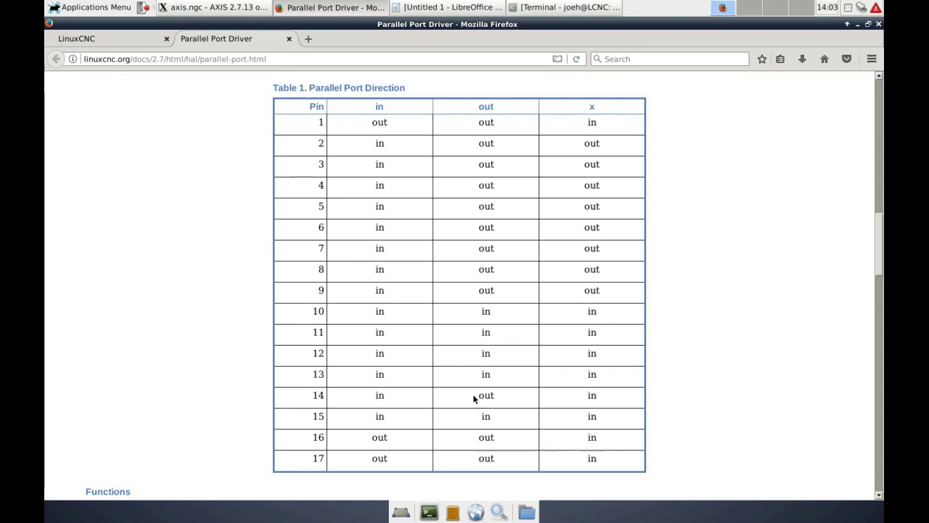
click(478, 441)
drag(472, 462, 509, 461)
drag(588, 108, 603, 112)
click(581, 397)
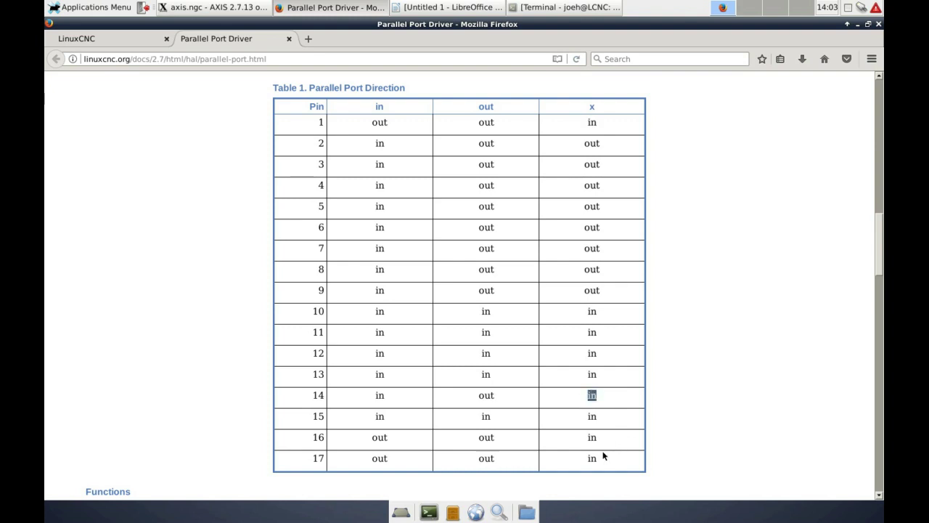
double_click(584, 439)
double_click(589, 460)
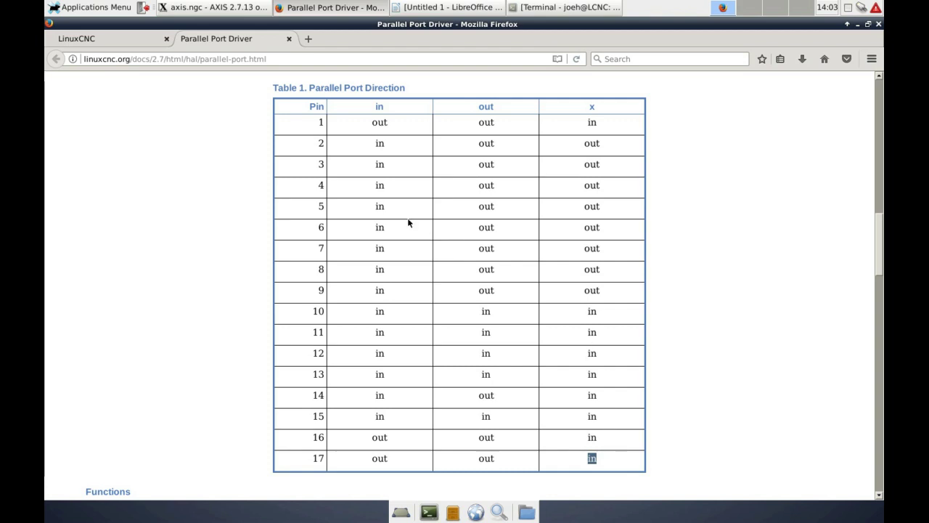
drag(364, 395, 389, 393)
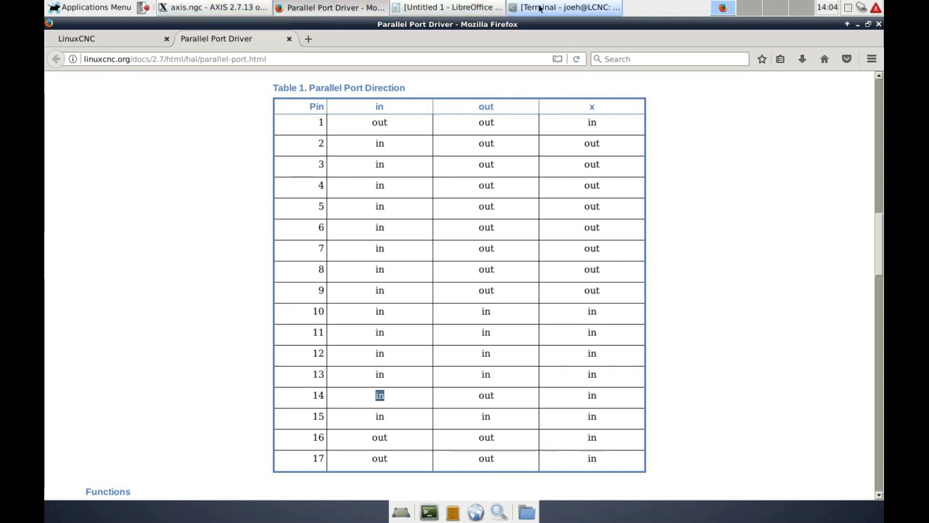
Open Machine > Show Hal Configuration and expand Pins > parport > 0
click(196, 9)
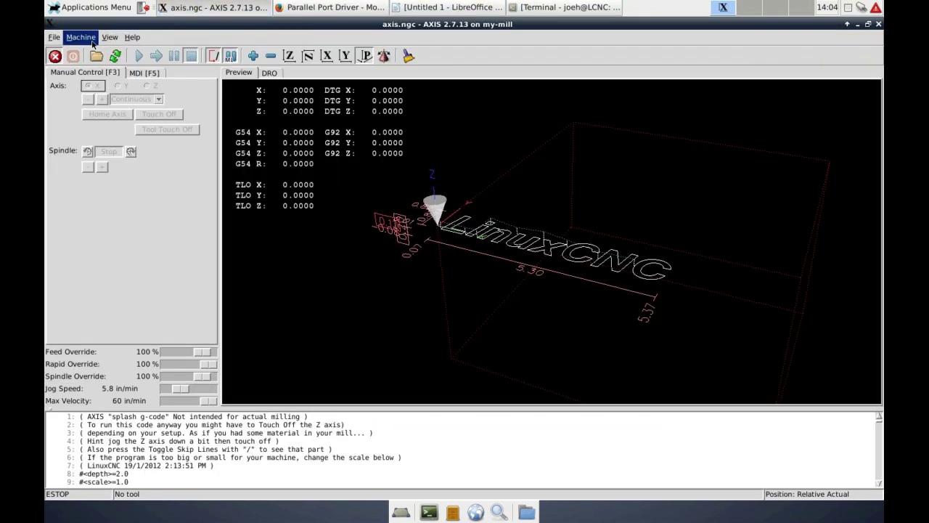
click(86, 40)
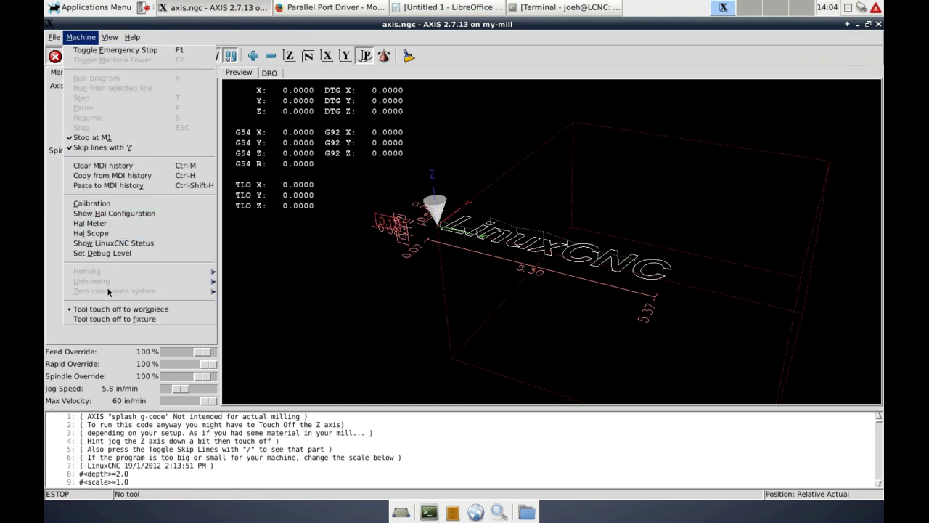
click(112, 214)
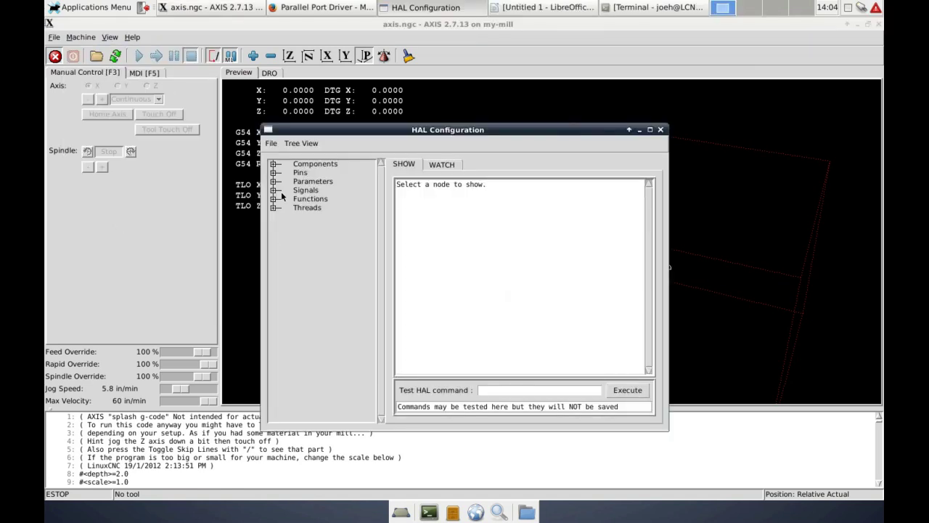
click(273, 172)
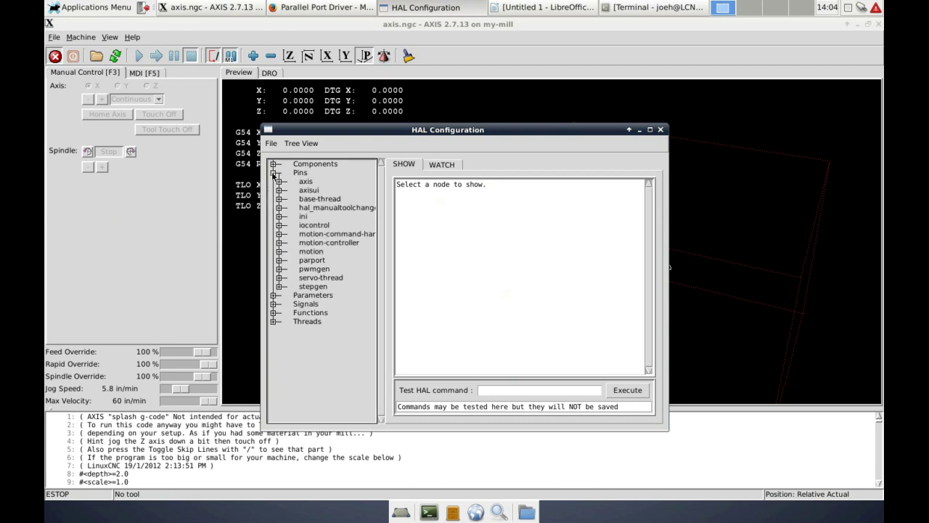
click(280, 260)
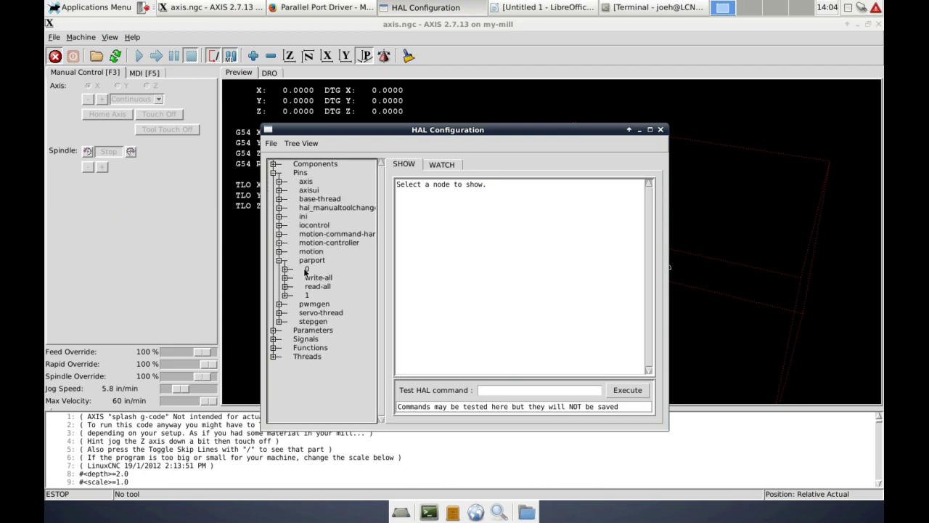
click(306, 270)
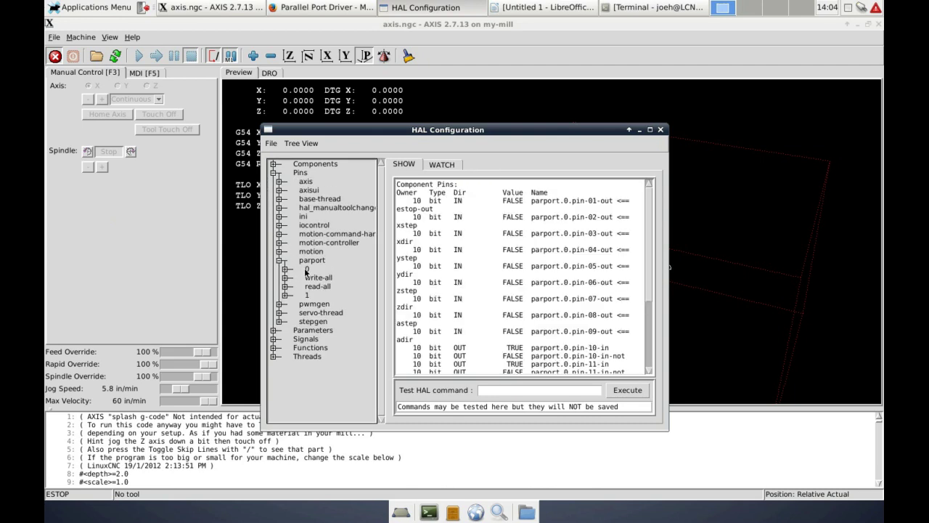
Highlight the 'out' direction in parport.0's pin-01-out and pin-14-out names, then return to Firefox
double_click(458, 201)
double_click(611, 201)
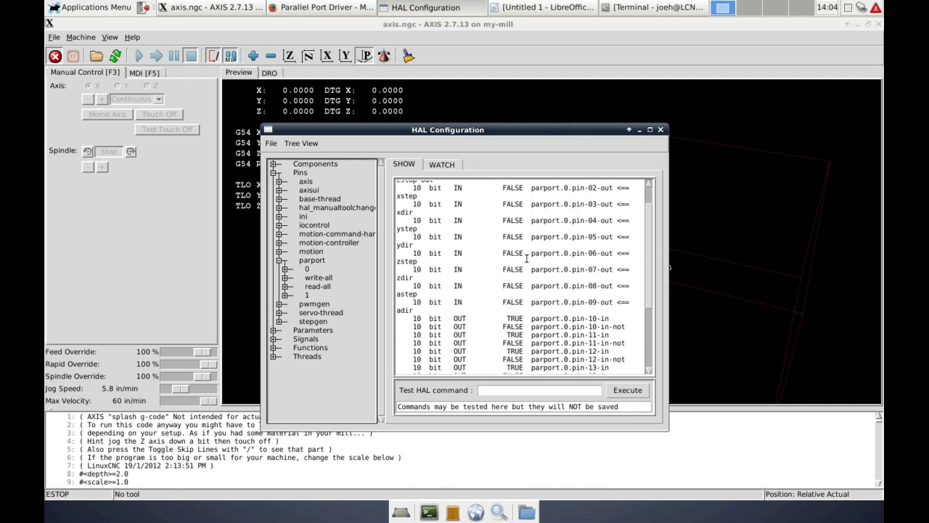
scroll(585, 248, down, 3)
scroll(588, 245, down, 2)
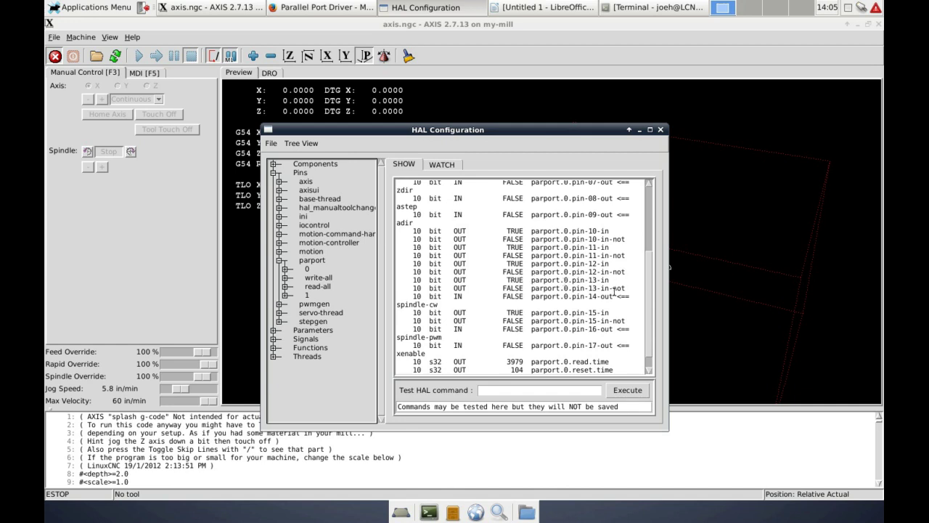
drag(600, 296, 616, 296)
scroll(496, 291, down, 1)
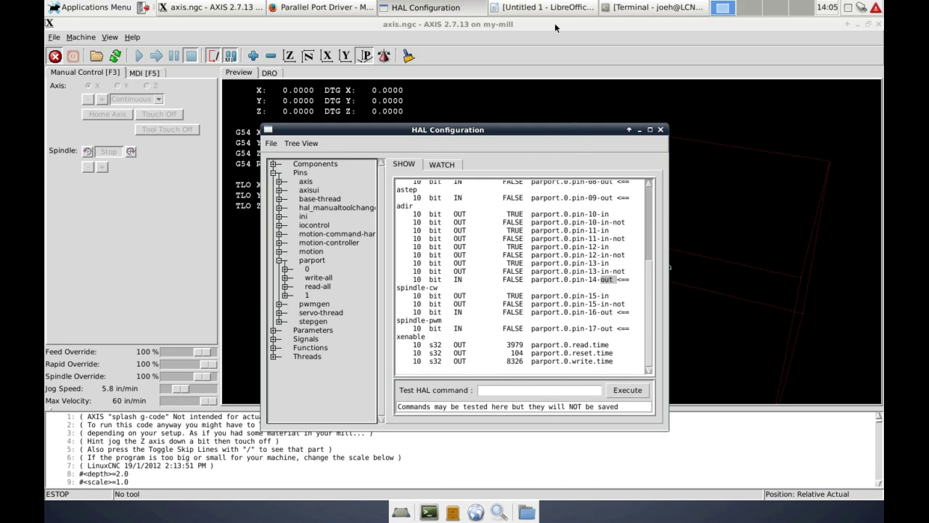
click(328, 10)
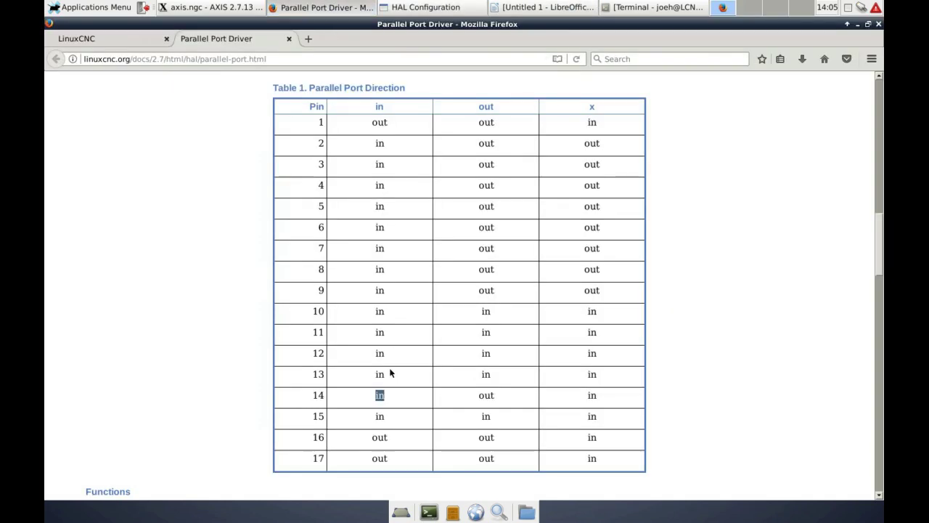
Show parport.1's pins in HAL Configuration and highlight 'out' in pin-01-out and pin-17-out
click(231, 9)
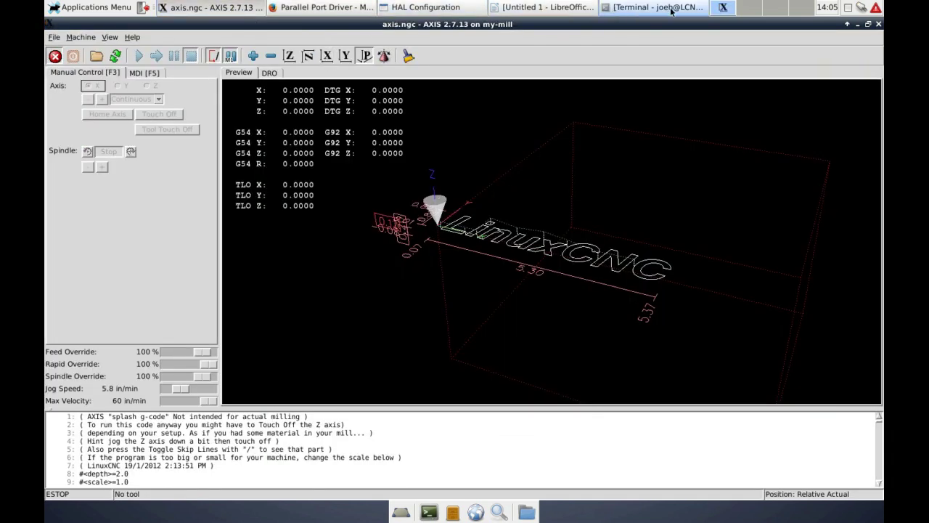
click(429, 9)
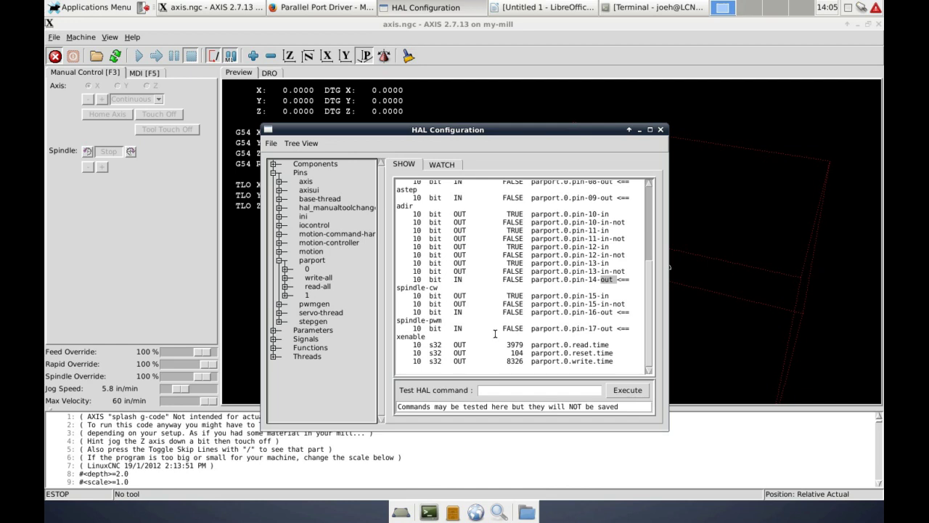
drag(601, 312, 613, 328)
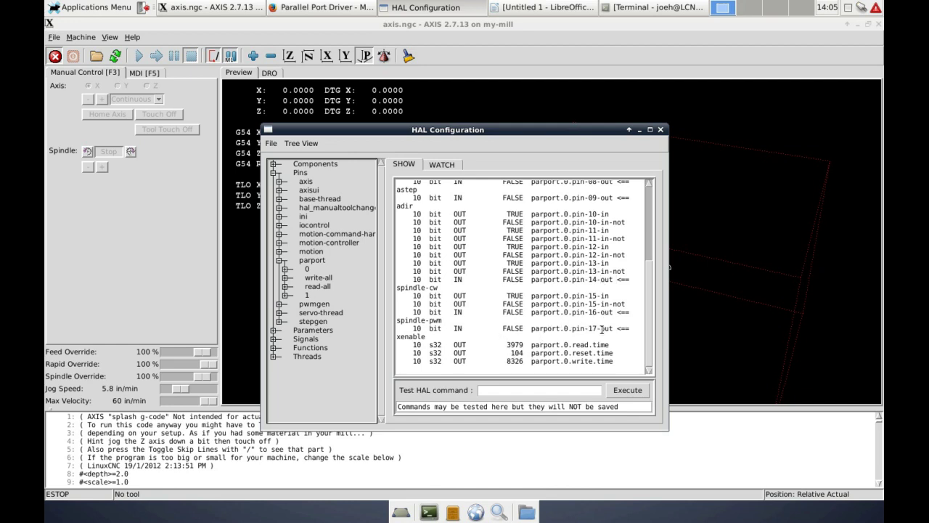
click(306, 295)
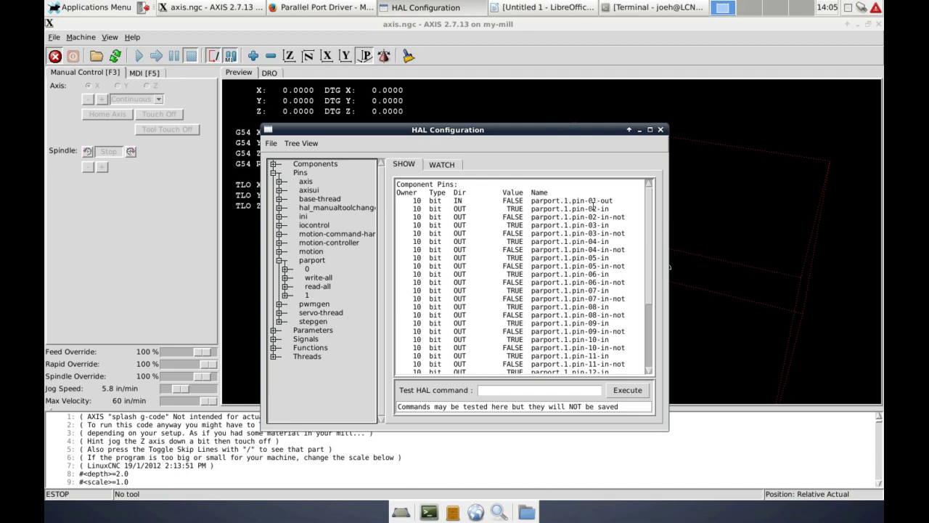
drag(602, 201, 616, 201)
scroll(527, 206, down, 3)
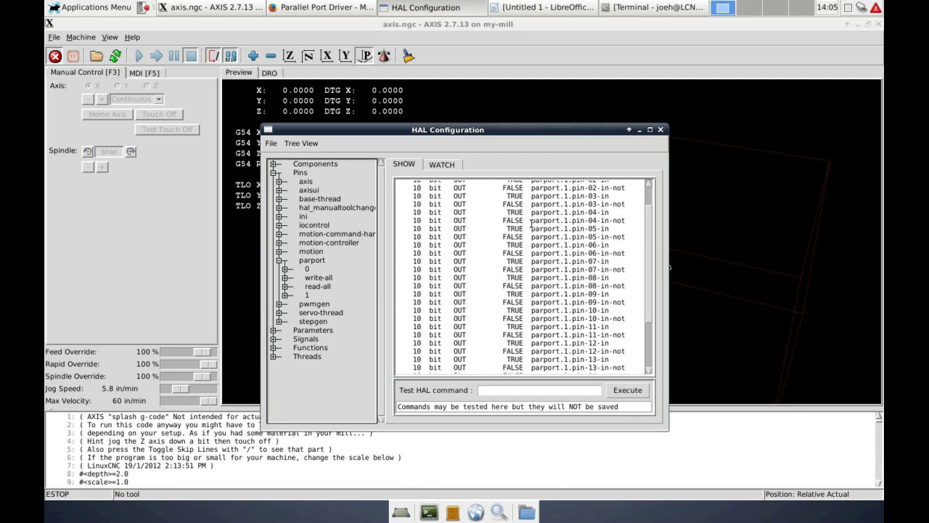
scroll(530, 218, down, 3)
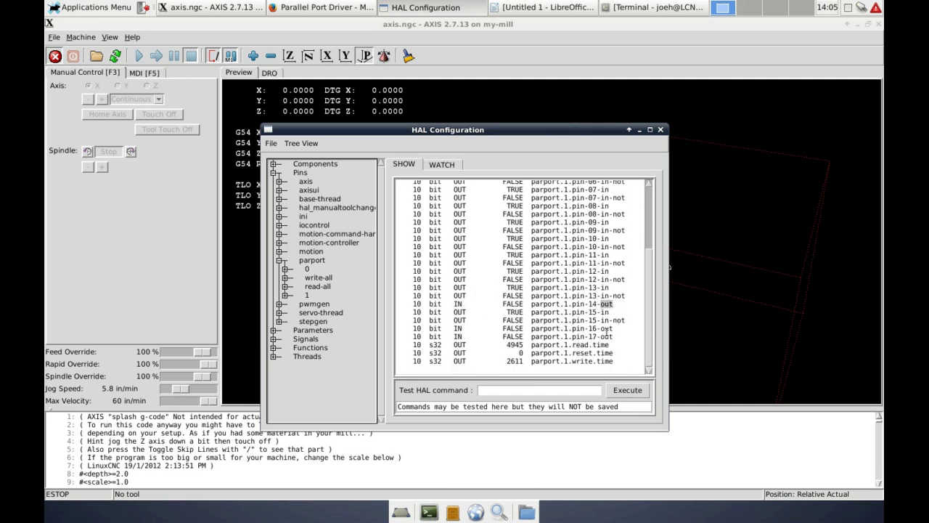
drag(599, 337, 623, 337)
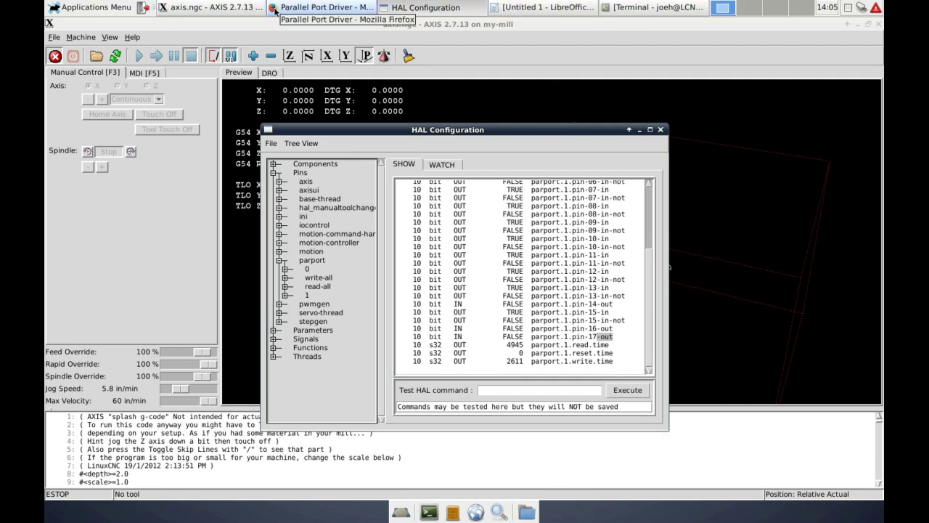
Return to the Firefox direction table and highlight pin 14's 'in' under the in mode
click(505, 9)
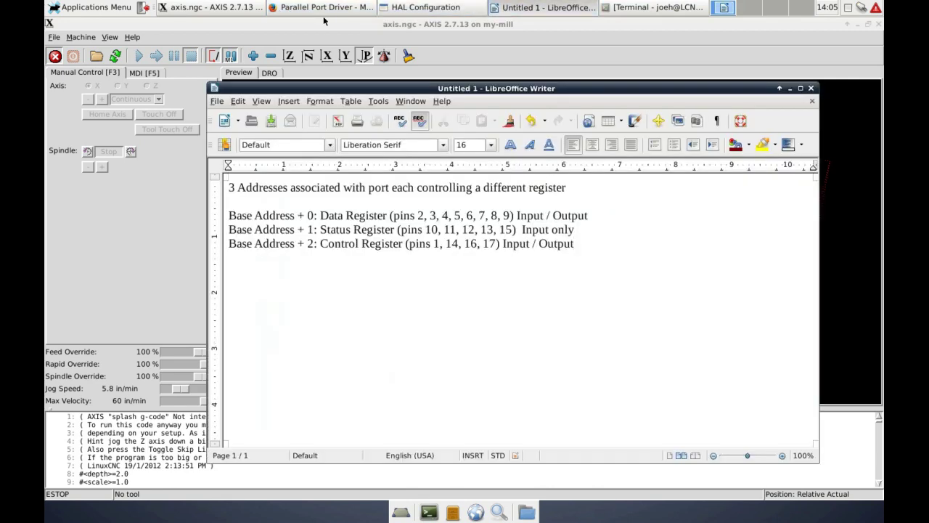
click(302, 7)
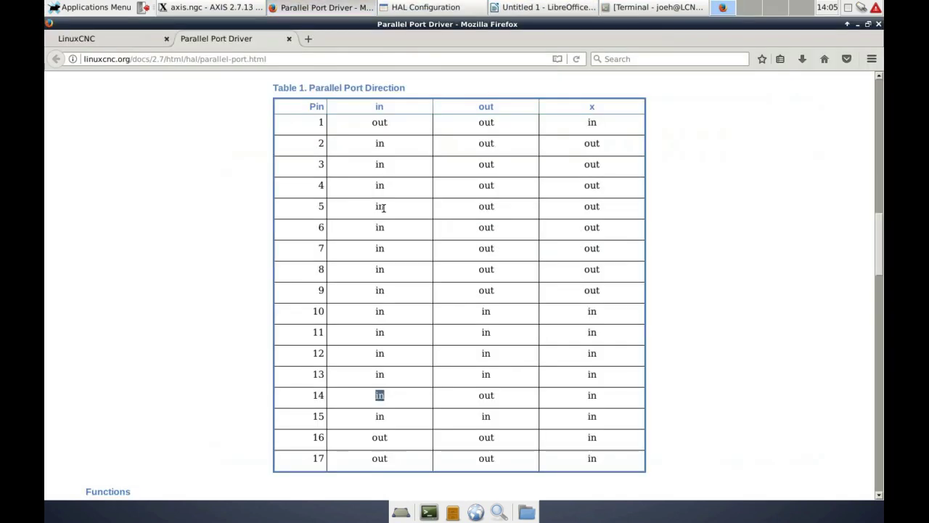
click(369, 401)
double_click(371, 398)
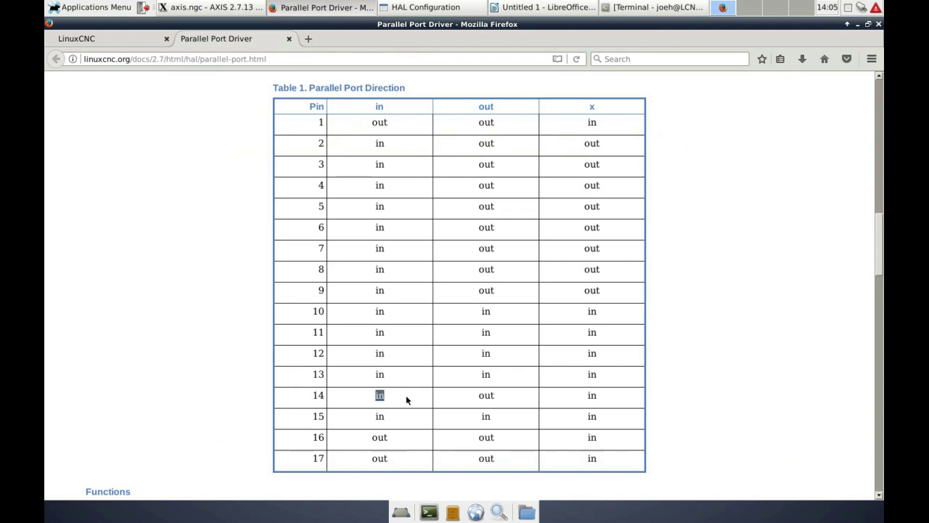